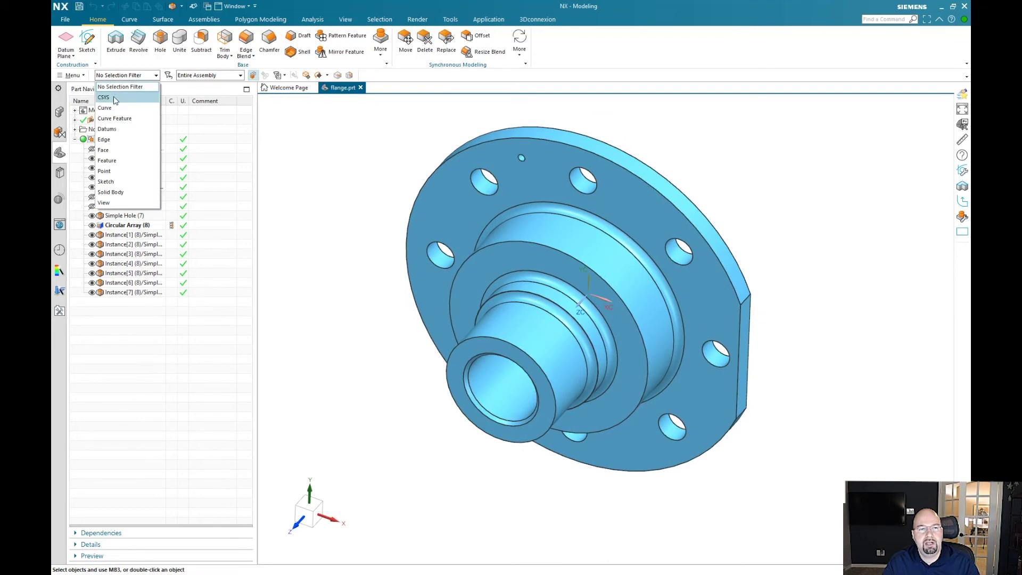
Step: Turn on the Face selection filter and pick the cylindrical face joining the hub to the flange
{"action": "left_click", "coordinate": [104, 149]}
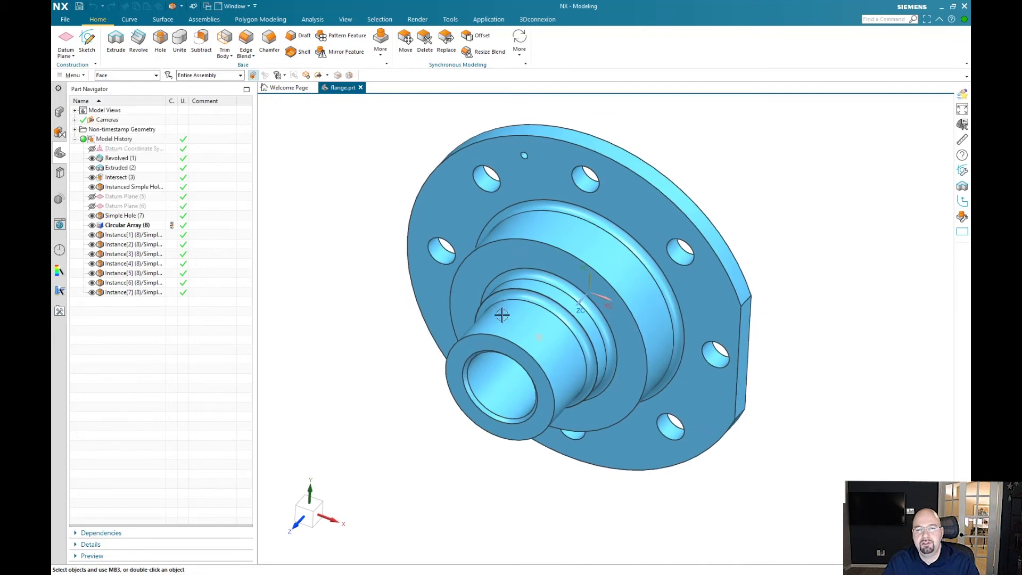
{"action": "middle_click_drag", "start_coordinate": [502, 314], "coordinate": [554, 308]}
{"action": "left_click", "coordinate": [559, 248]}
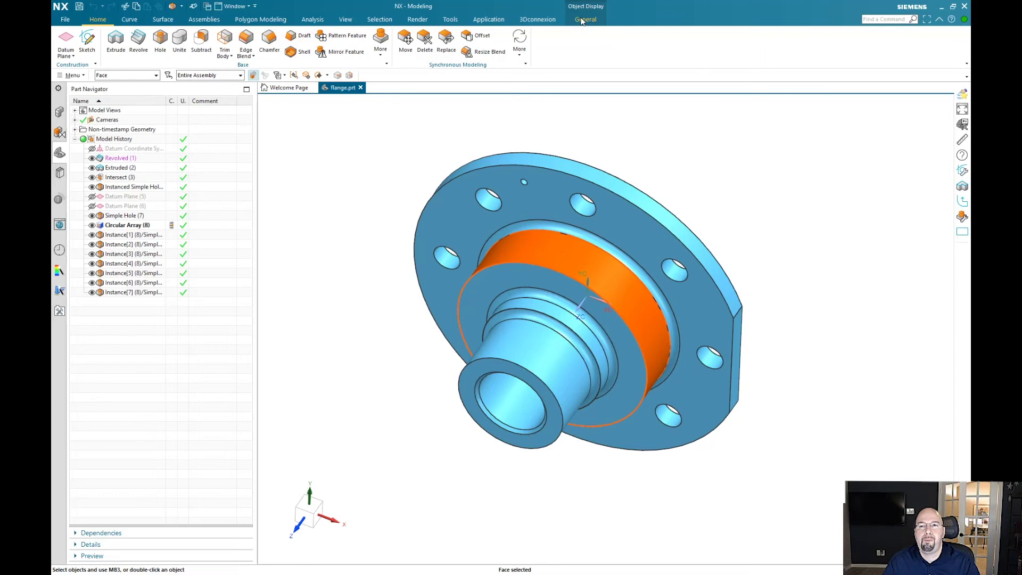
Step: Show the Object Display General tab and preview translucency on the selected face
{"action": "left_click", "coordinate": [584, 19]}
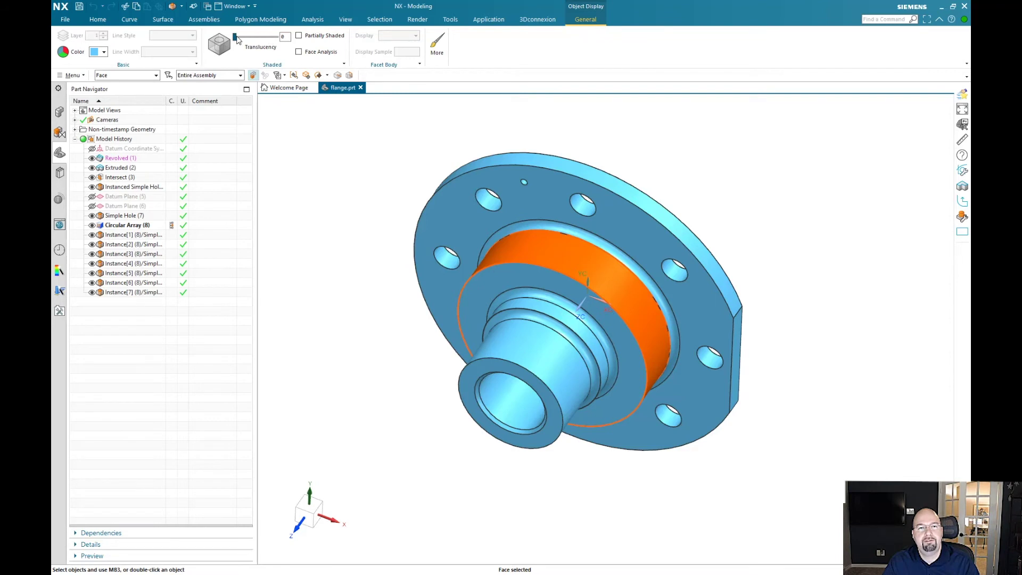
{"action": "left_click_drag", "start_coordinate": [235, 37], "coordinate": [234, 38]}
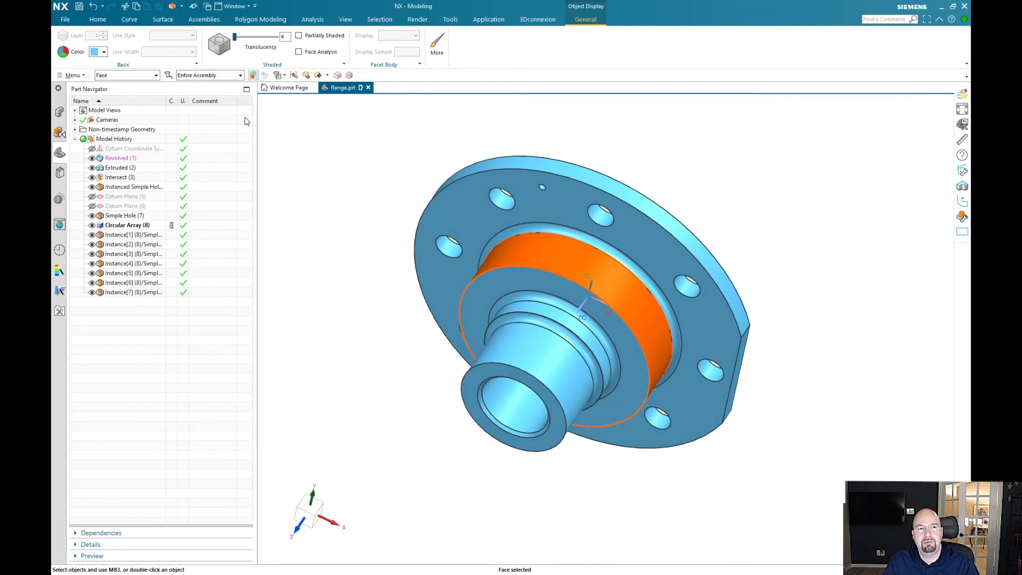
Step: Add the hub cylinder and two more hub faces, making them highly translucent
{"action": "left_click", "coordinate": [515, 337]}
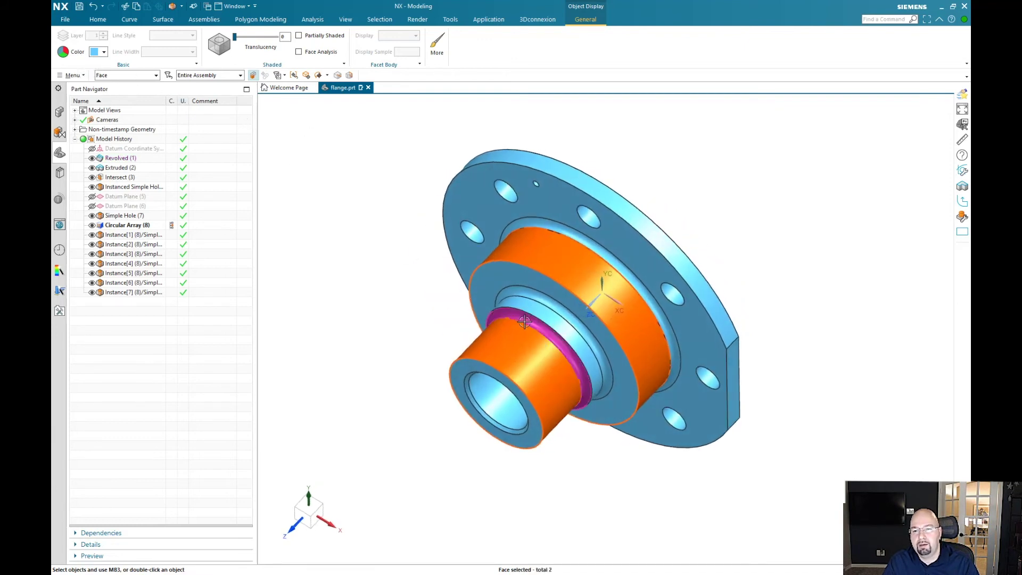
{"action": "left_click", "coordinate": [532, 311]}
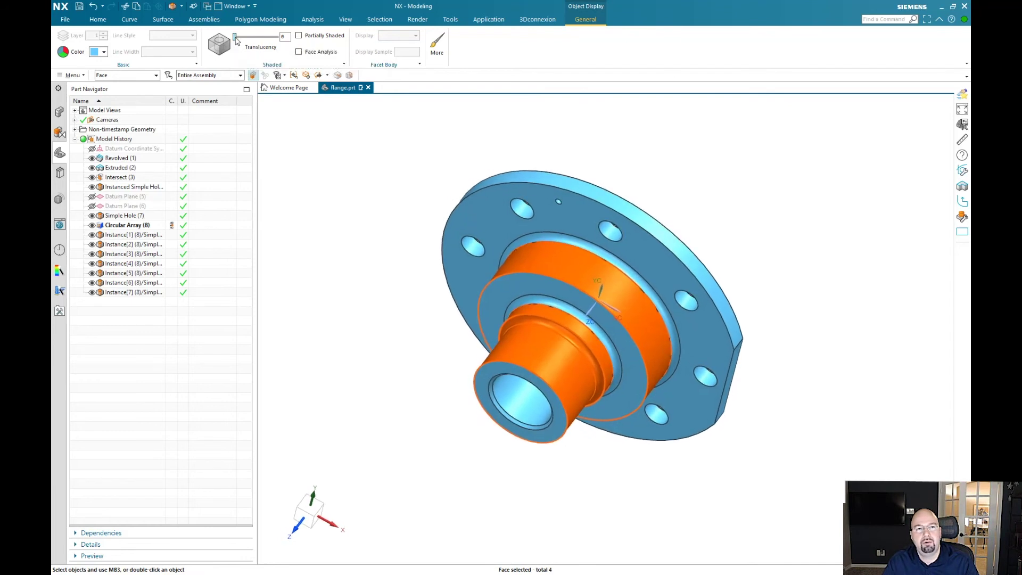
{"action": "mouse_move", "coordinate": [235, 38]}
{"action": "left_mouse_down"}
{"action": "mouse_move", "coordinate": [272, 38]}
{"action": "mouse_move", "coordinate": [234, 38]}
{"action": "left_mouse_up"}
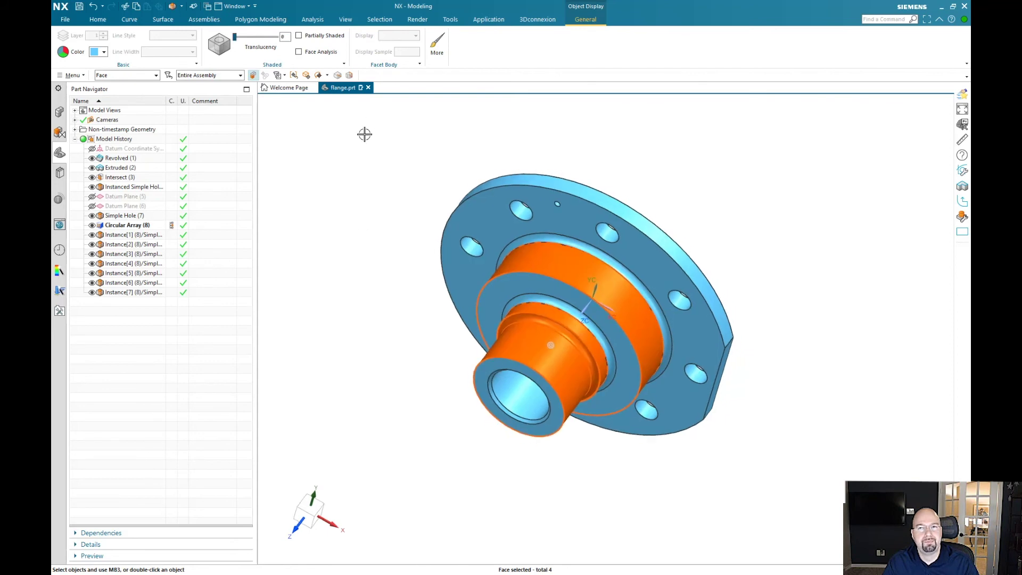
Step: Deselect all faces with Esc, returning the flange to its uniform color
{"action": "middle_click_drag", "start_coordinate": [365, 133], "coordinate": [479, 88]}
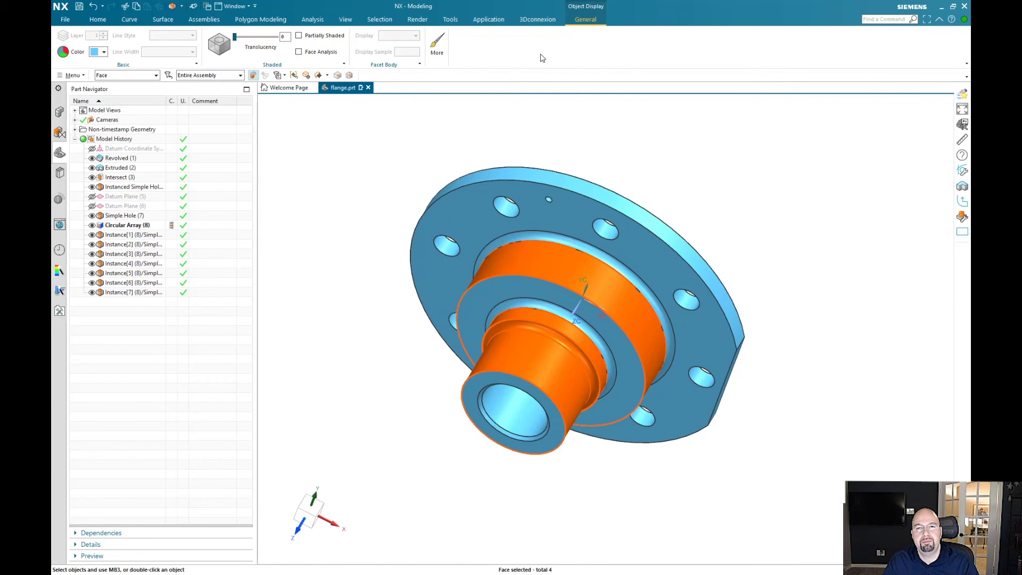
{"action": "middle_click_drag", "start_coordinate": [527, 336], "coordinate": [537, 352]}
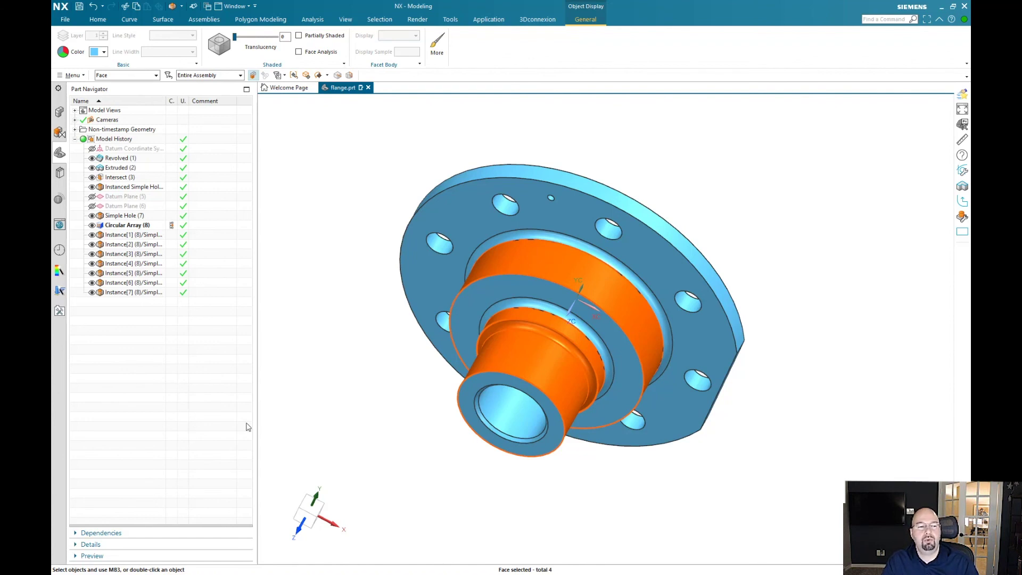
{"action": "key", "text": "Escape"}
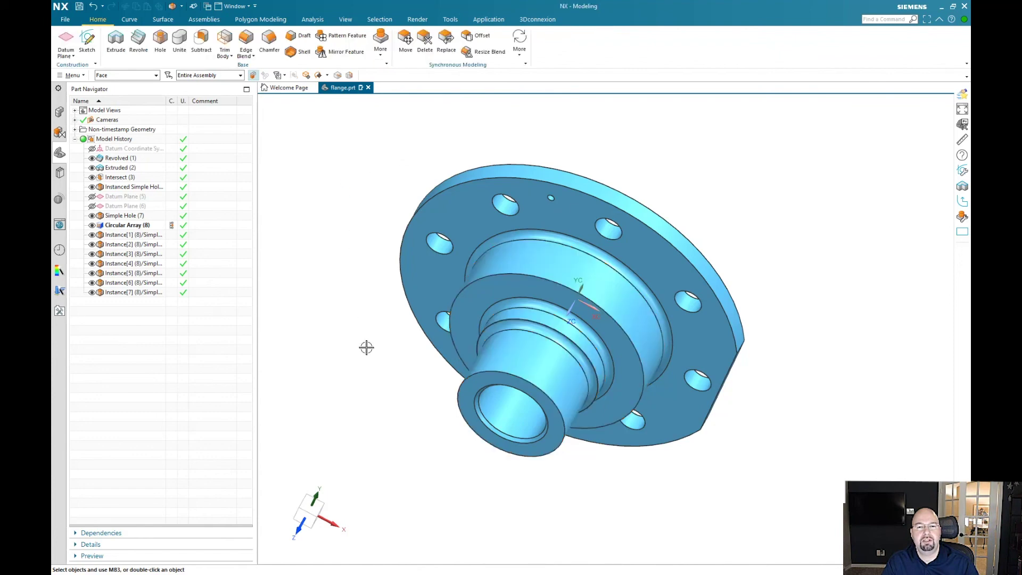